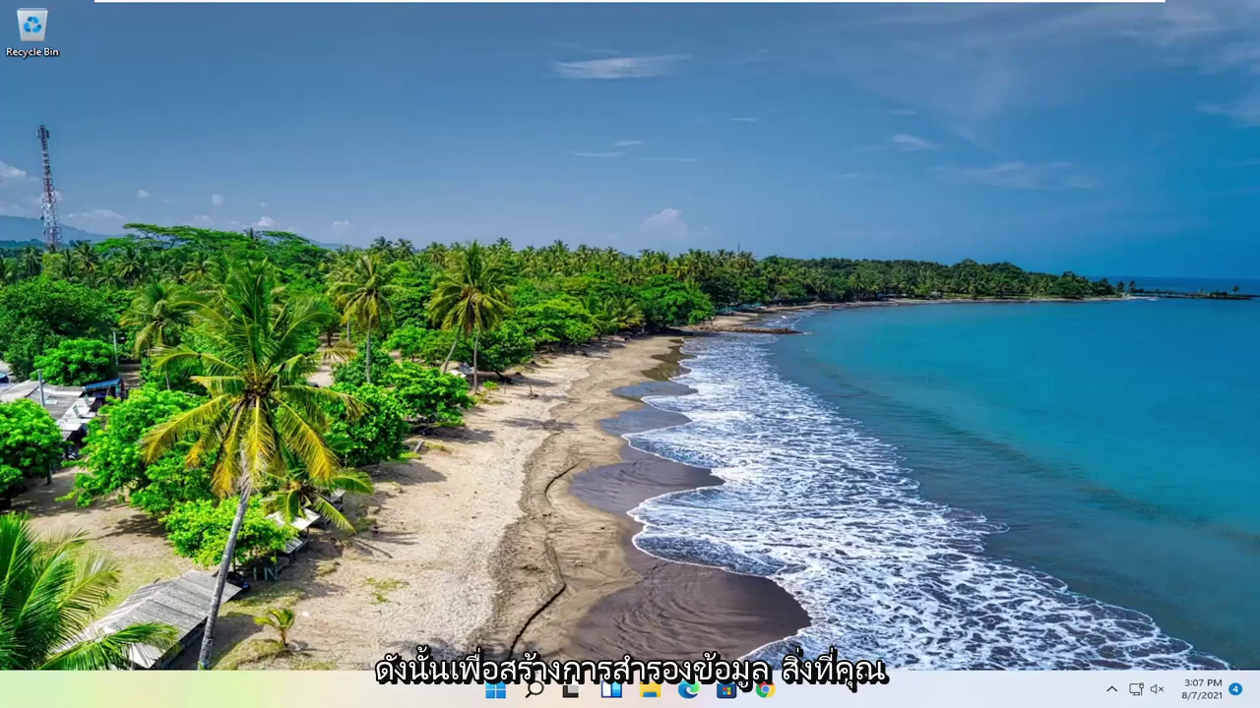
# Search for regedit and run Registry Editor as administrator.
pyautogui.click(535, 689)
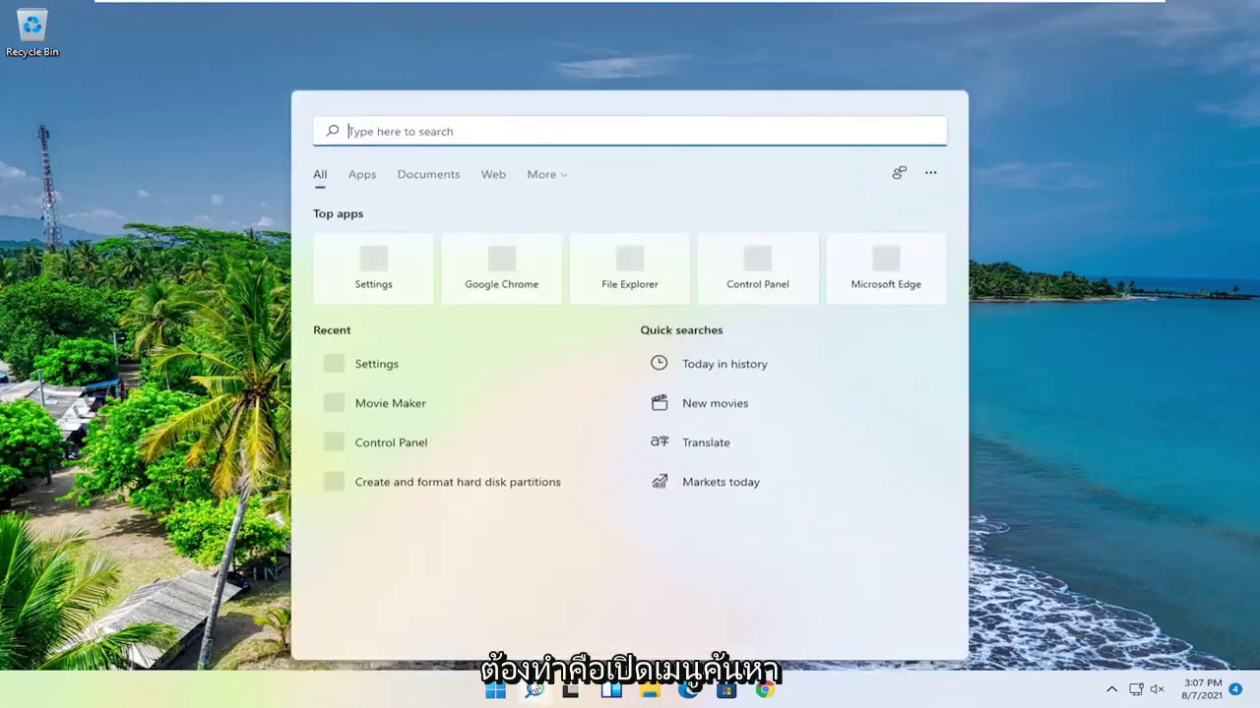
pyautogui.write('regedit')
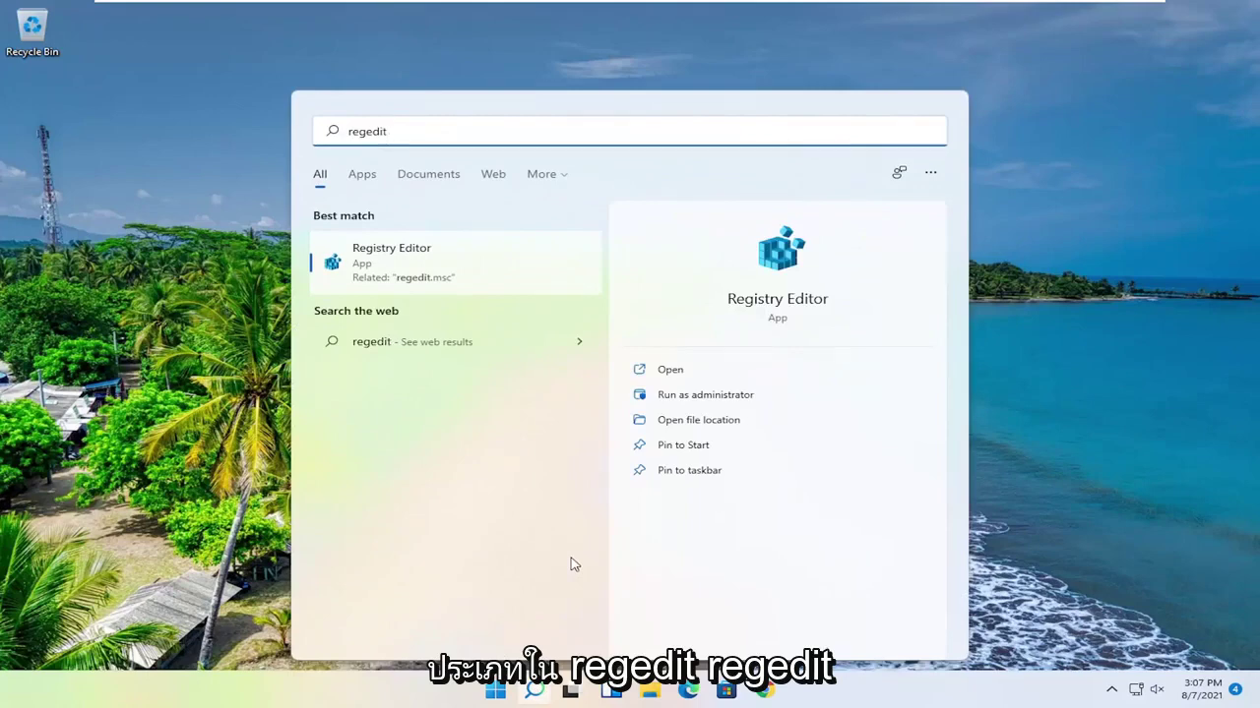
pyautogui.rightClick(382, 260)
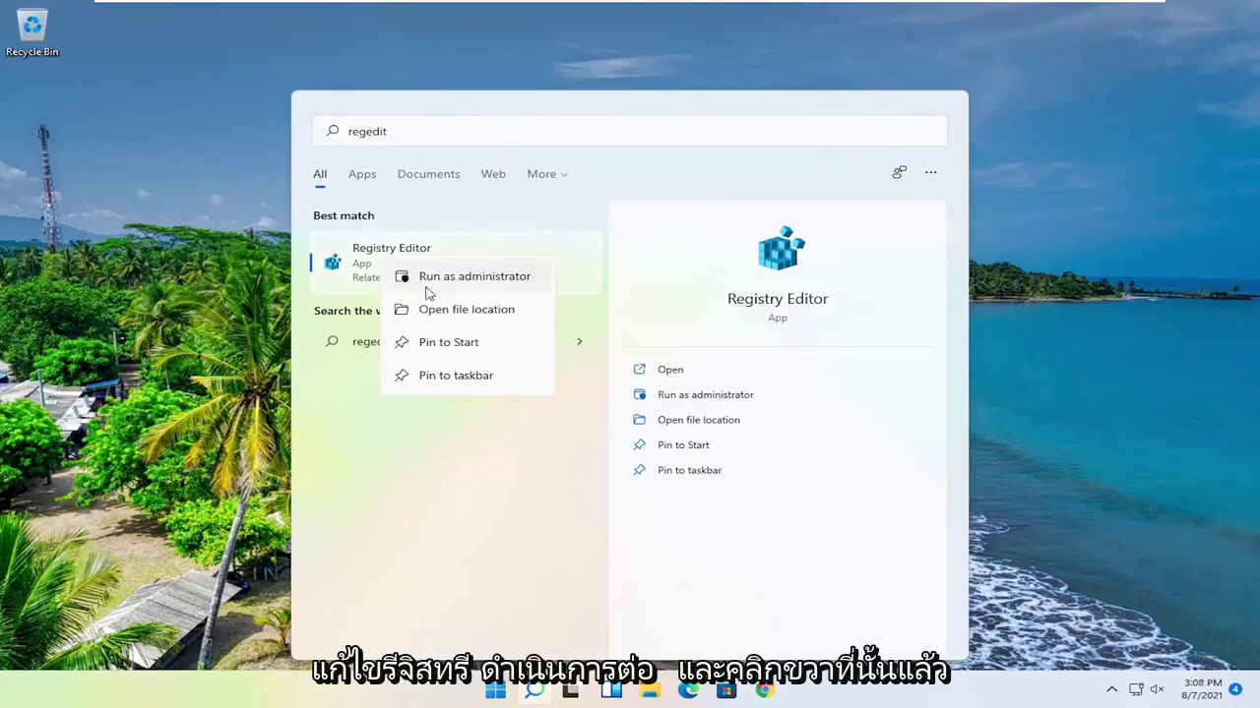
pyautogui.click(508, 287)
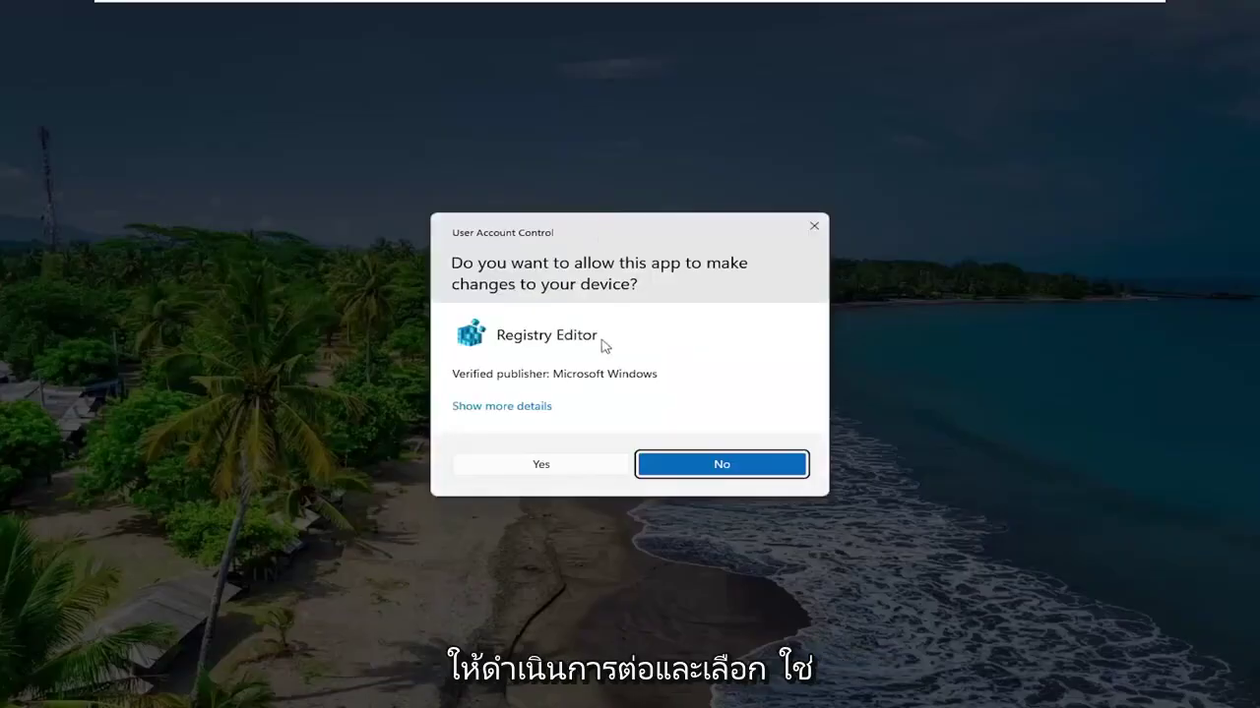
# Approve the UAC prompt, then preview a whole-registry export (range All) and close it.
pyautogui.click(519, 467)
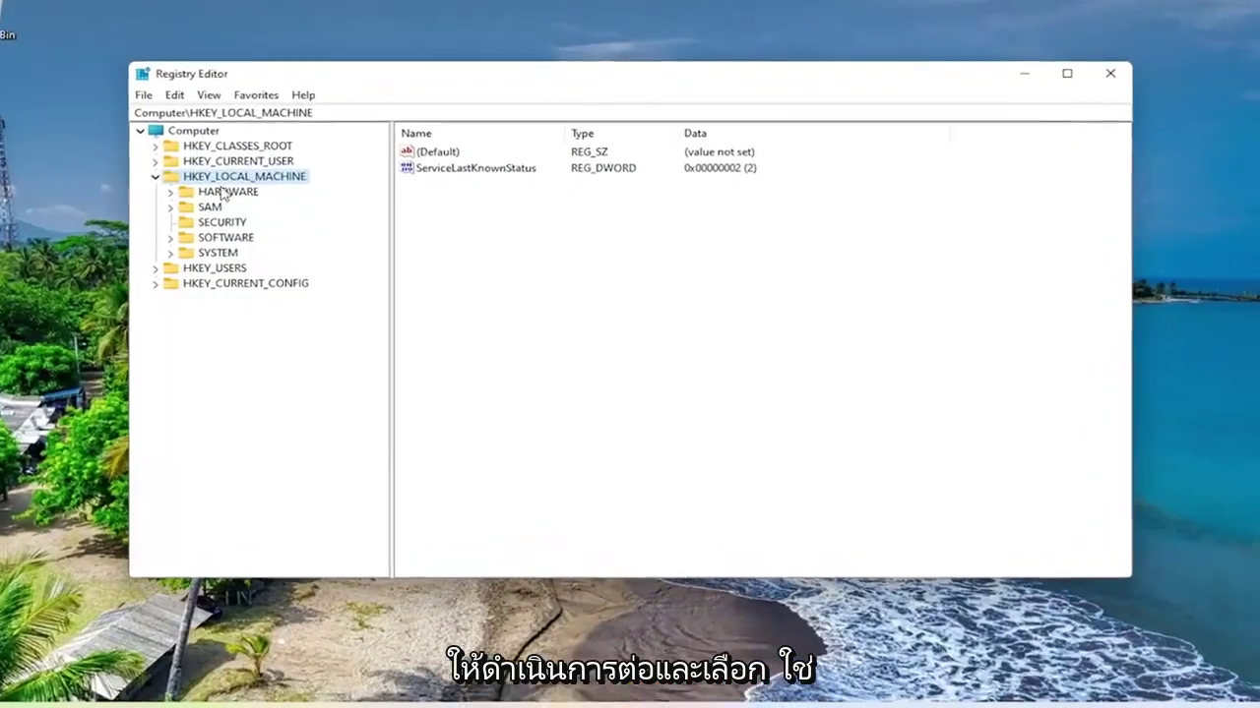
pyautogui.press('Left')
pyautogui.press('Left')
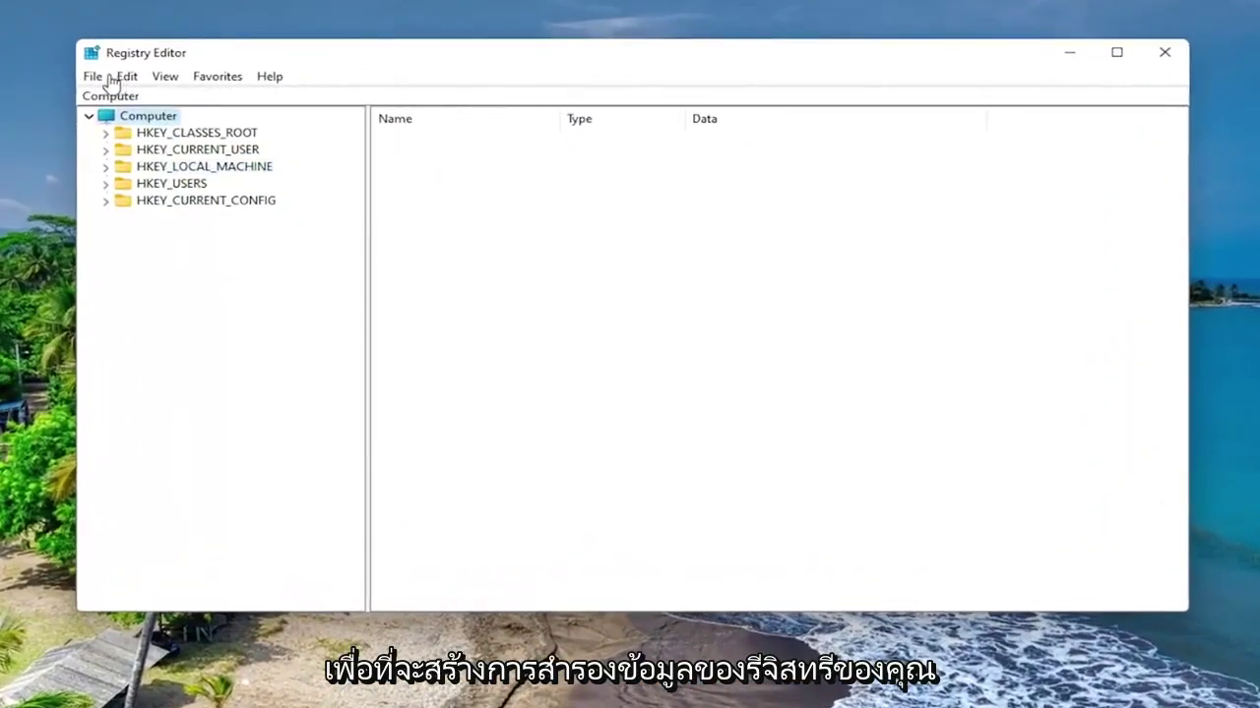
pyautogui.click(92, 77)
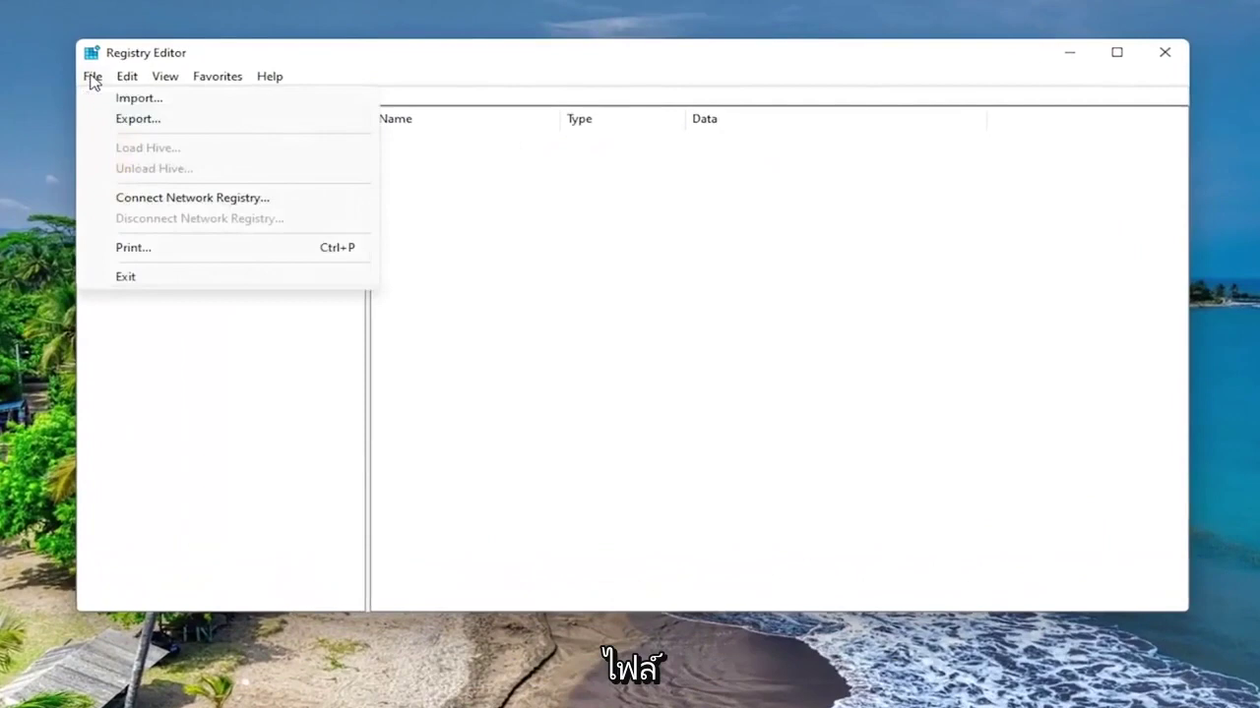
pyautogui.click(126, 120)
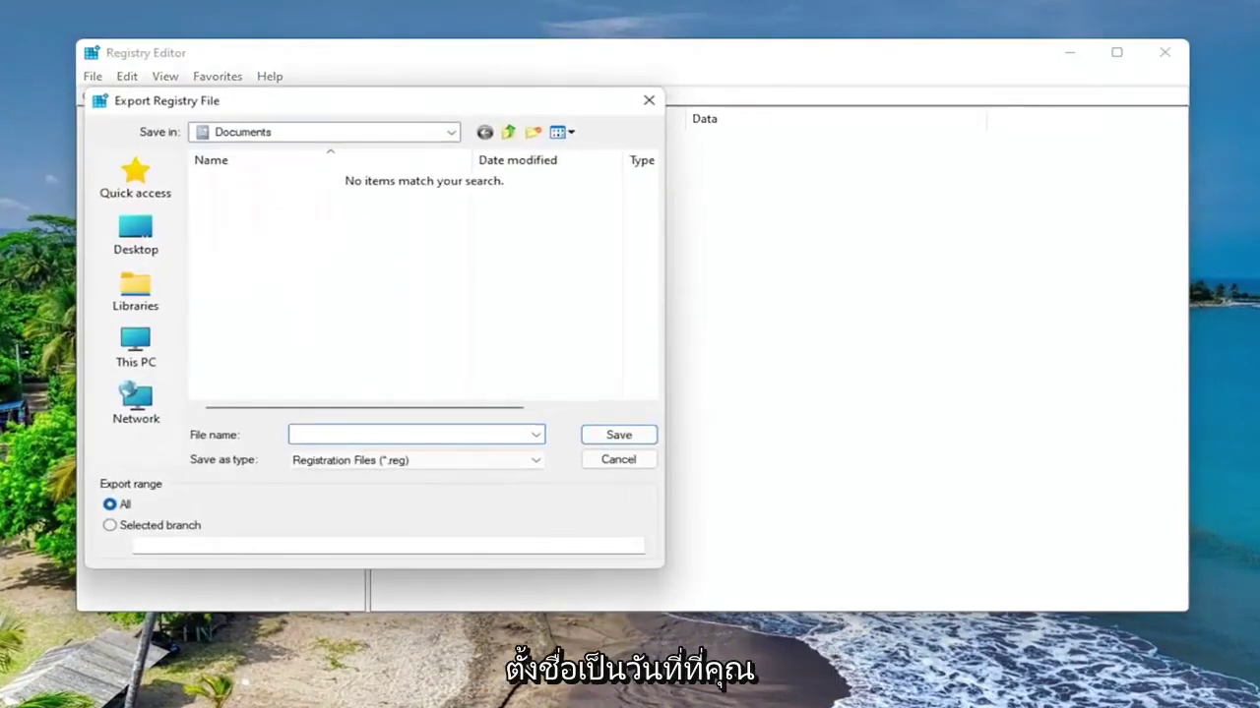
pyautogui.click(122, 504)
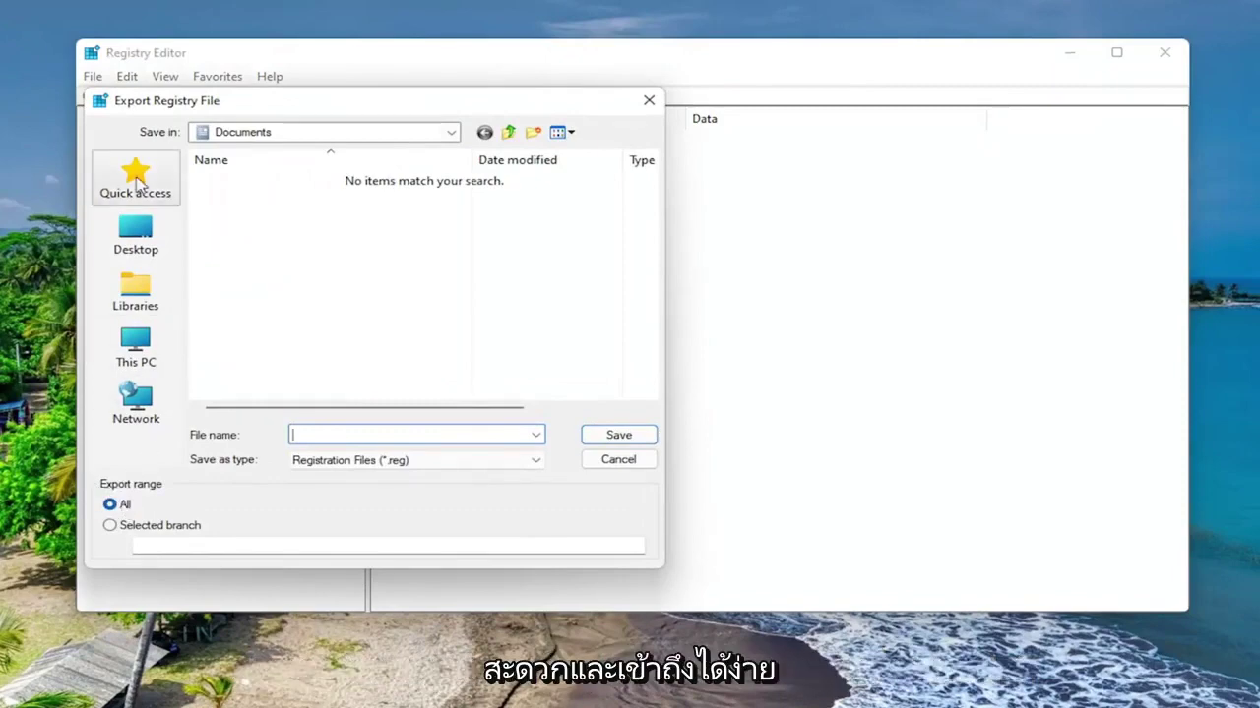
pyautogui.click(648, 101)
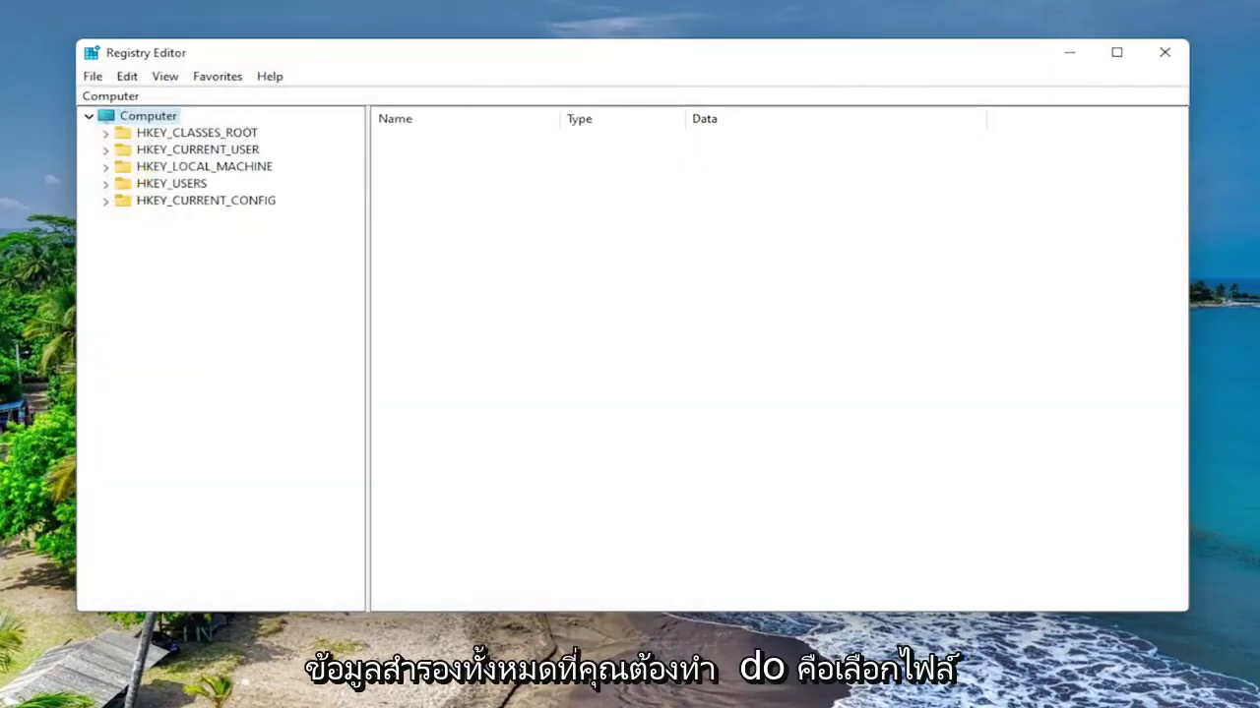
# Preview the Import Registry File dialog and cancel it.
pyautogui.click(92, 76)
pyautogui.click(128, 97)
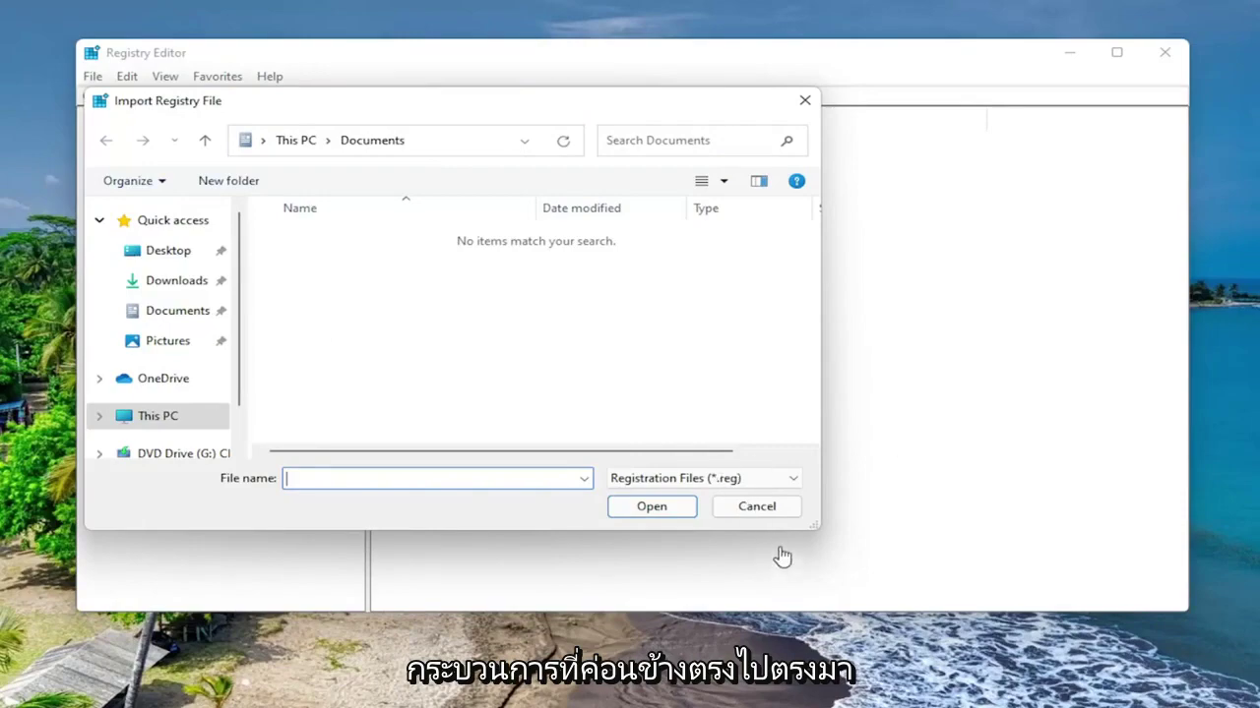
pyautogui.click(763, 513)
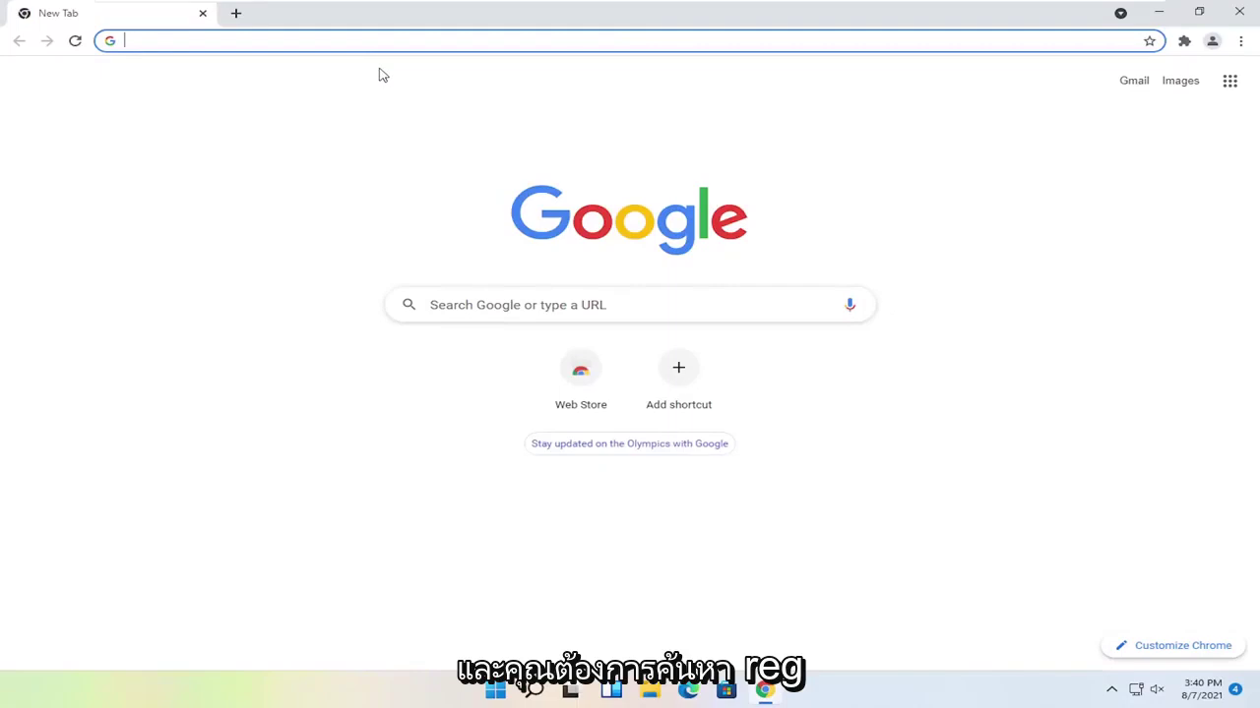
# Search Google for 'regsofts registry repair' and download RegpairSetup.exe from the RegSofts page.
pyautogui.write('reg')
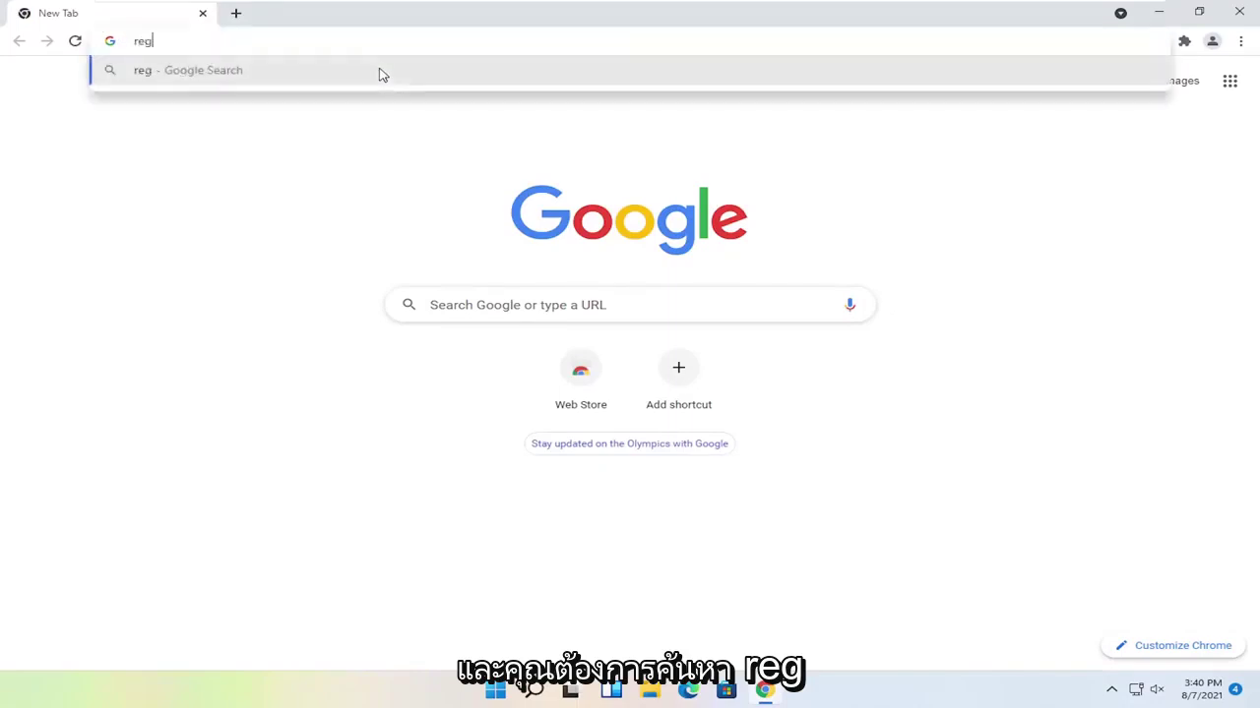
pyautogui.write('sof')
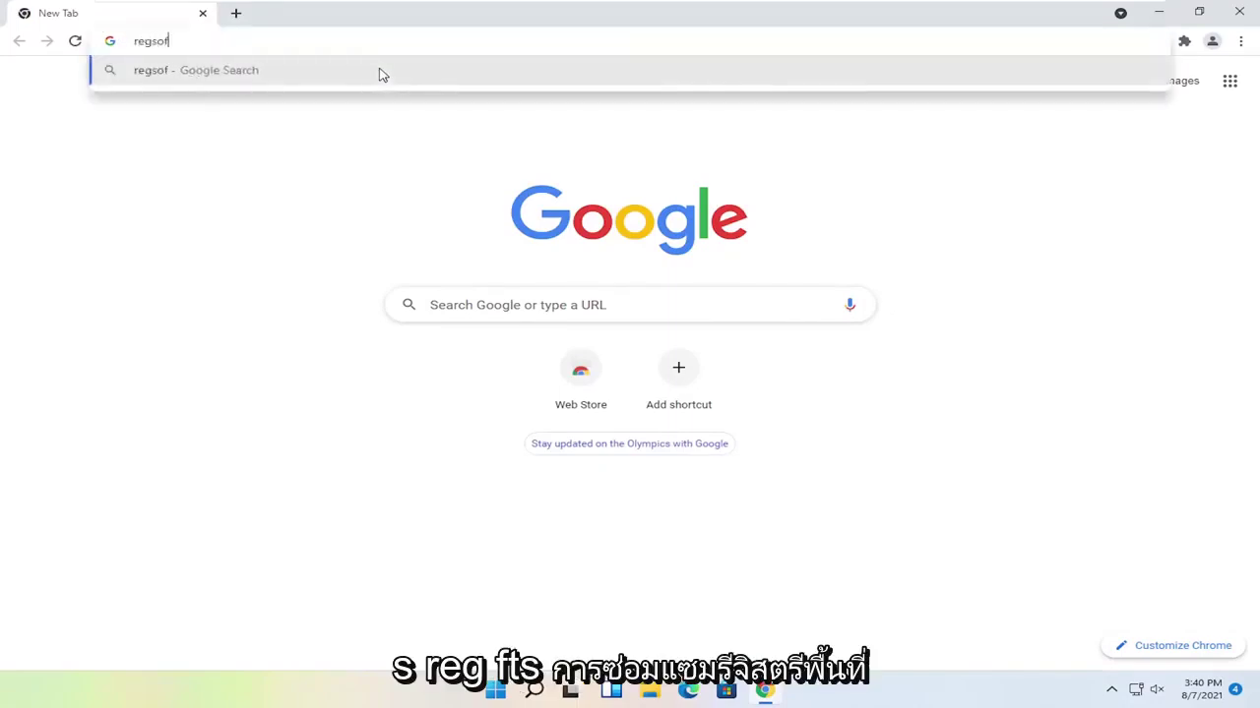
pyautogui.write('ts regis')
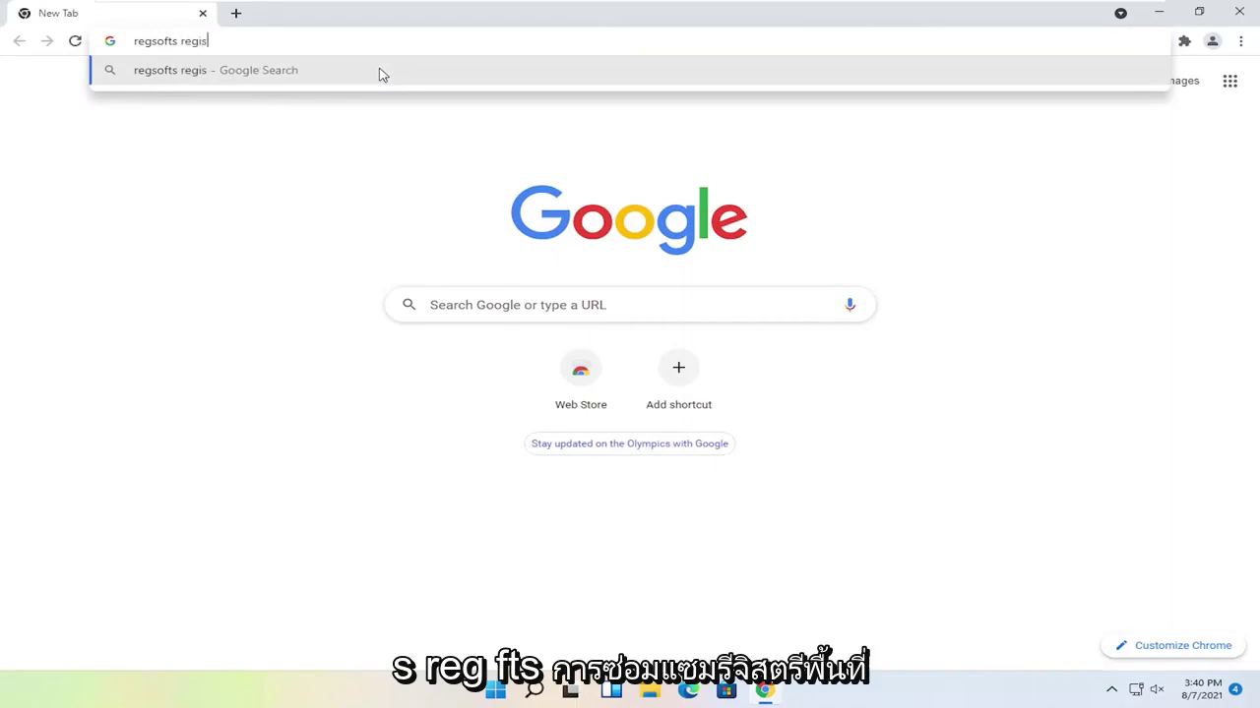
pyautogui.write('try repair')
pyautogui.press('Return')
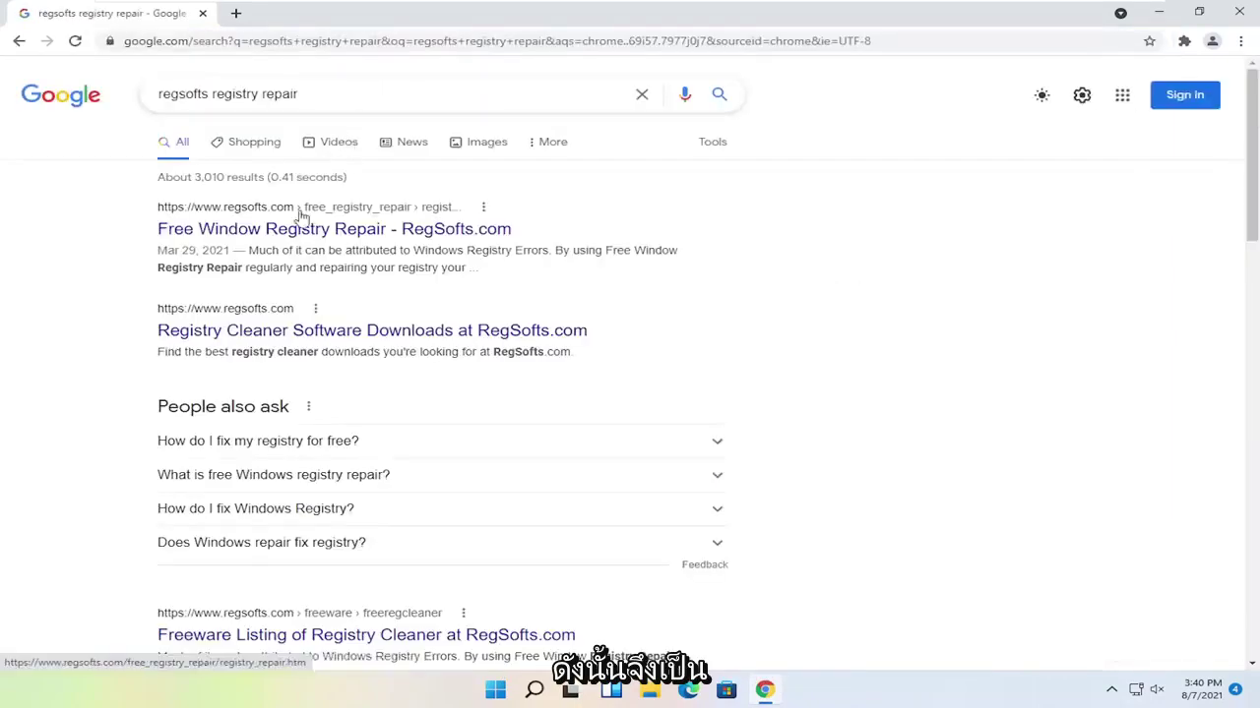
pyautogui.click(267, 232)
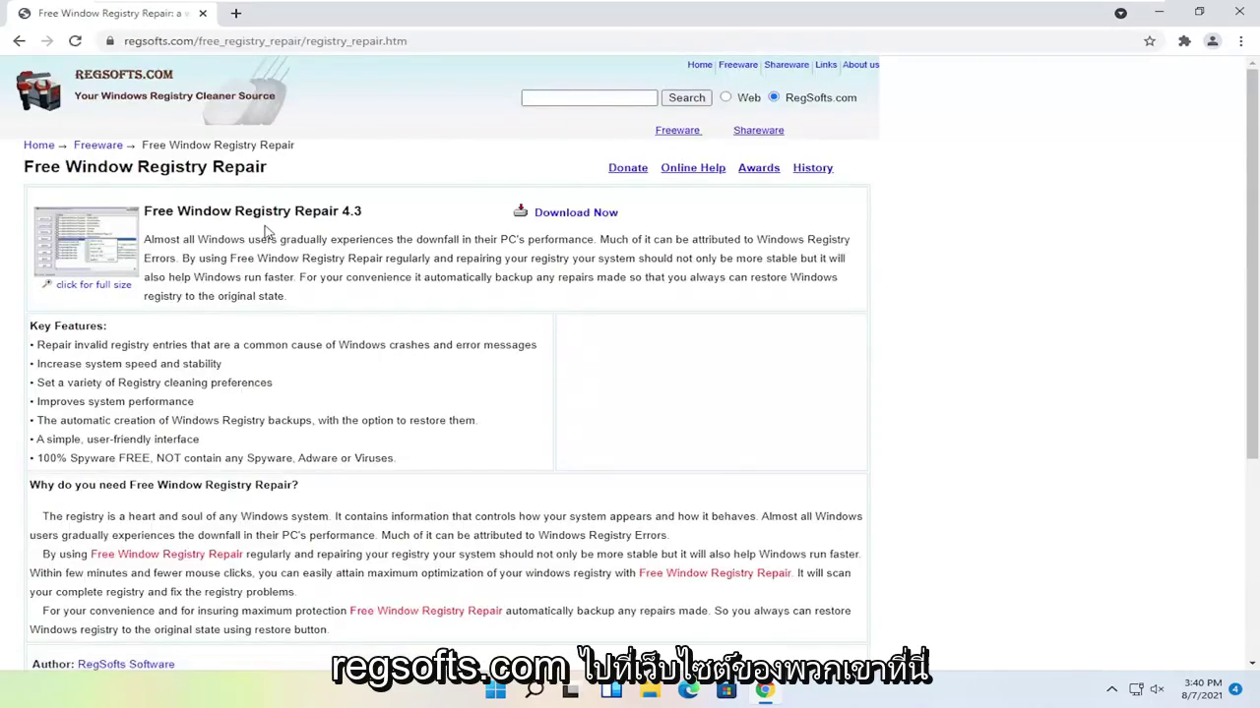
pyautogui.click(566, 213)
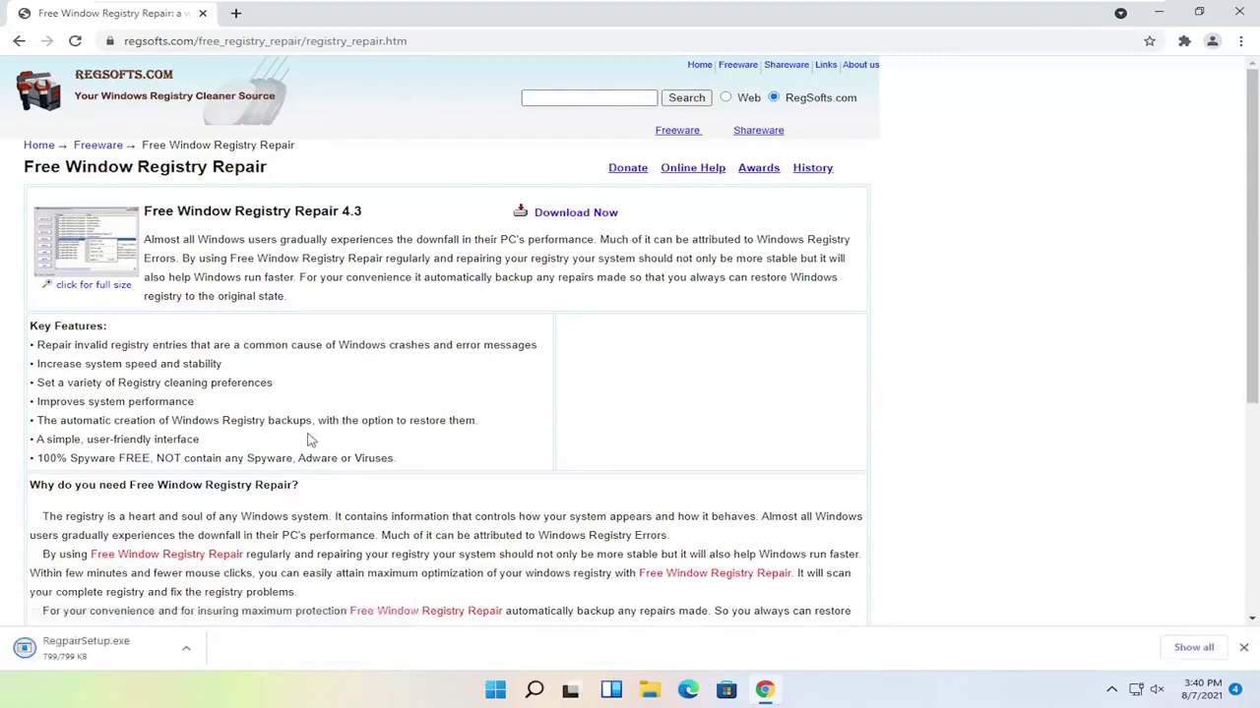
# Run RegpairSetup.exe, install with the default folder and program group, and launch it.
pyautogui.click(113, 655)
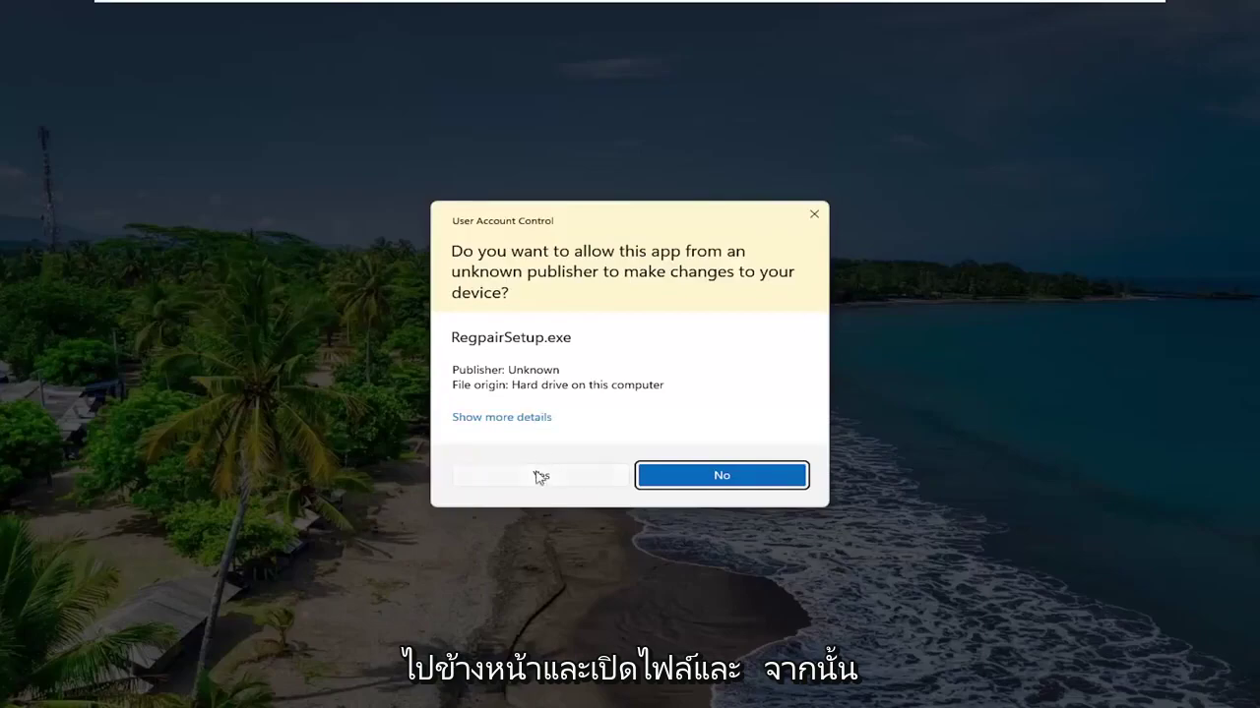
pyautogui.click(539, 476)
pyautogui.click(1148, 14)
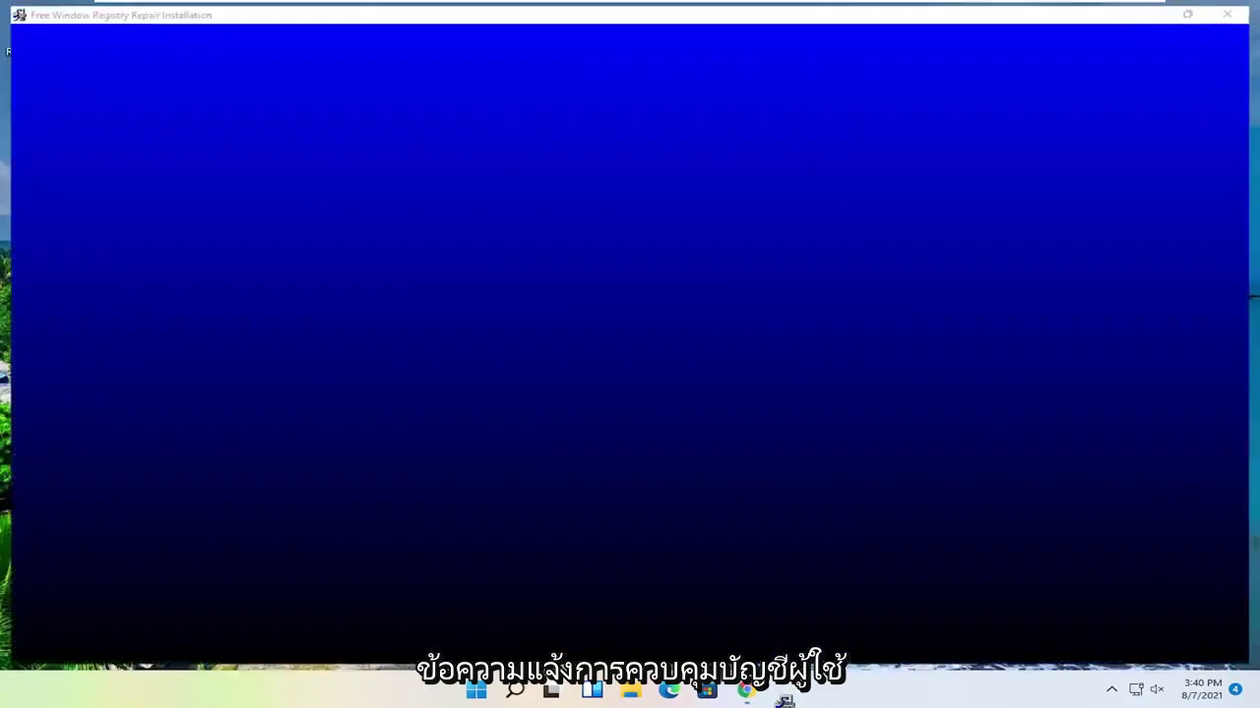
pyautogui.click(741, 458)
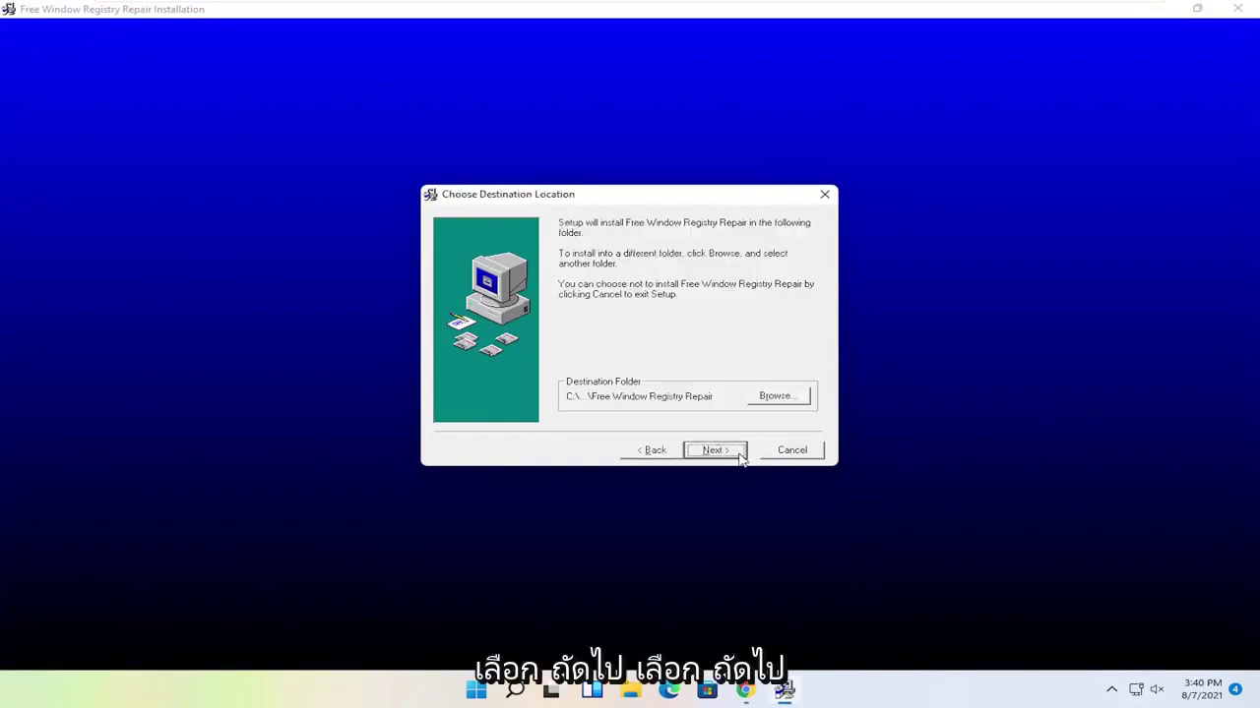
pyautogui.click(738, 456)
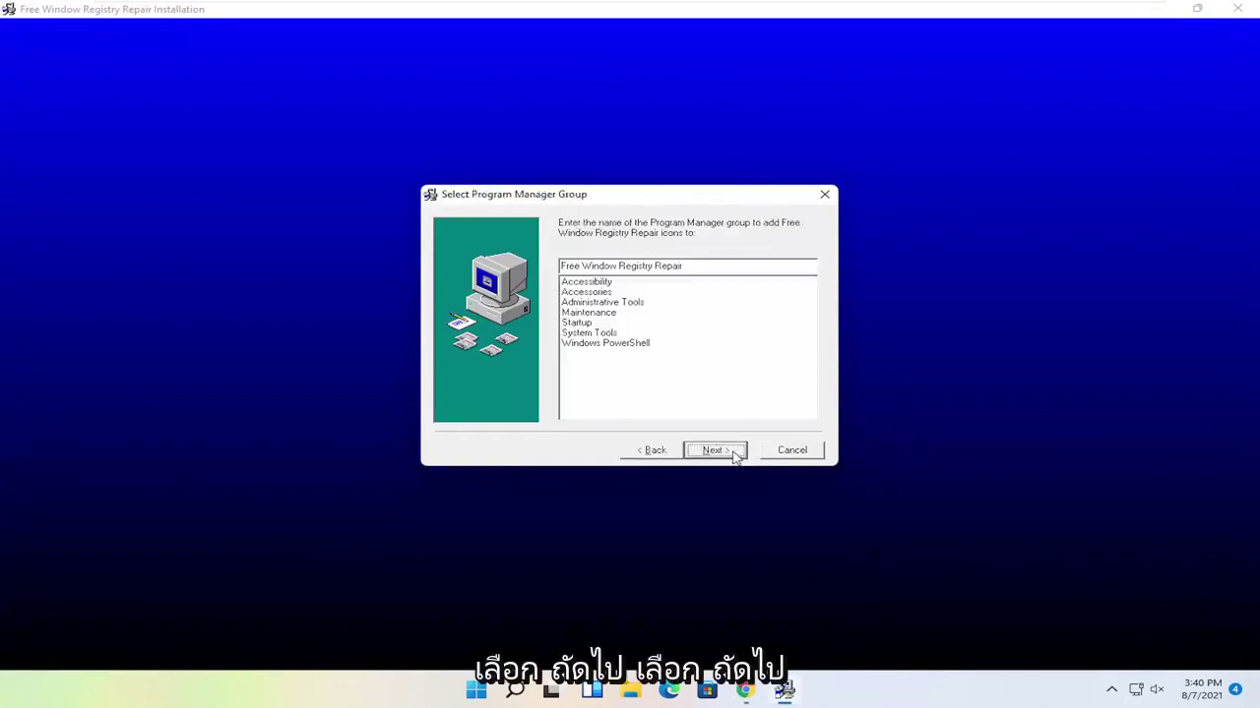
pyautogui.click(736, 456)
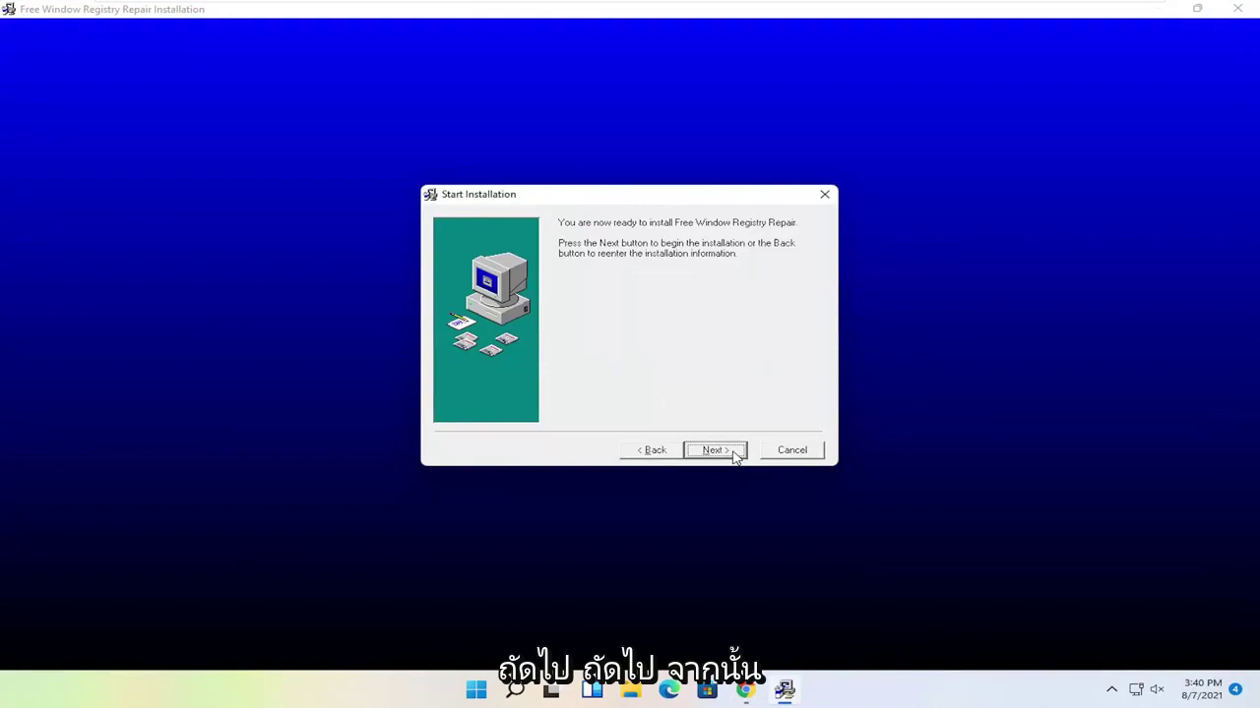
pyautogui.click(732, 457)
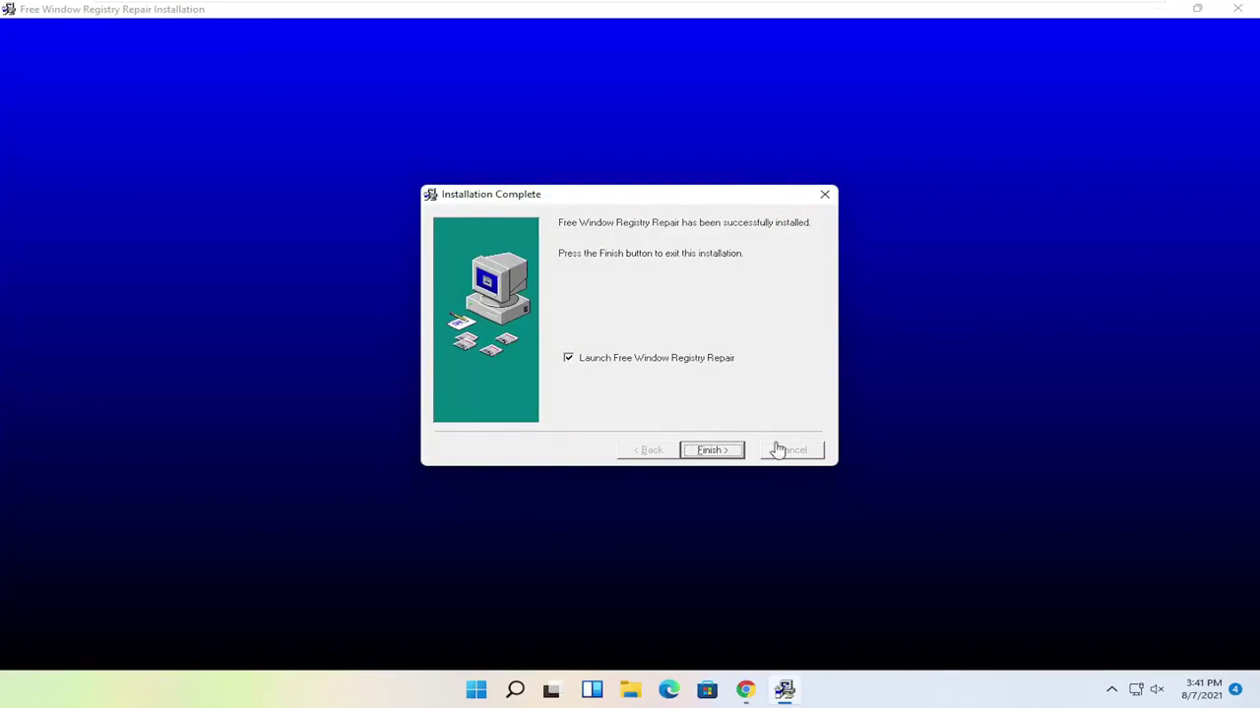
pyautogui.click(717, 456)
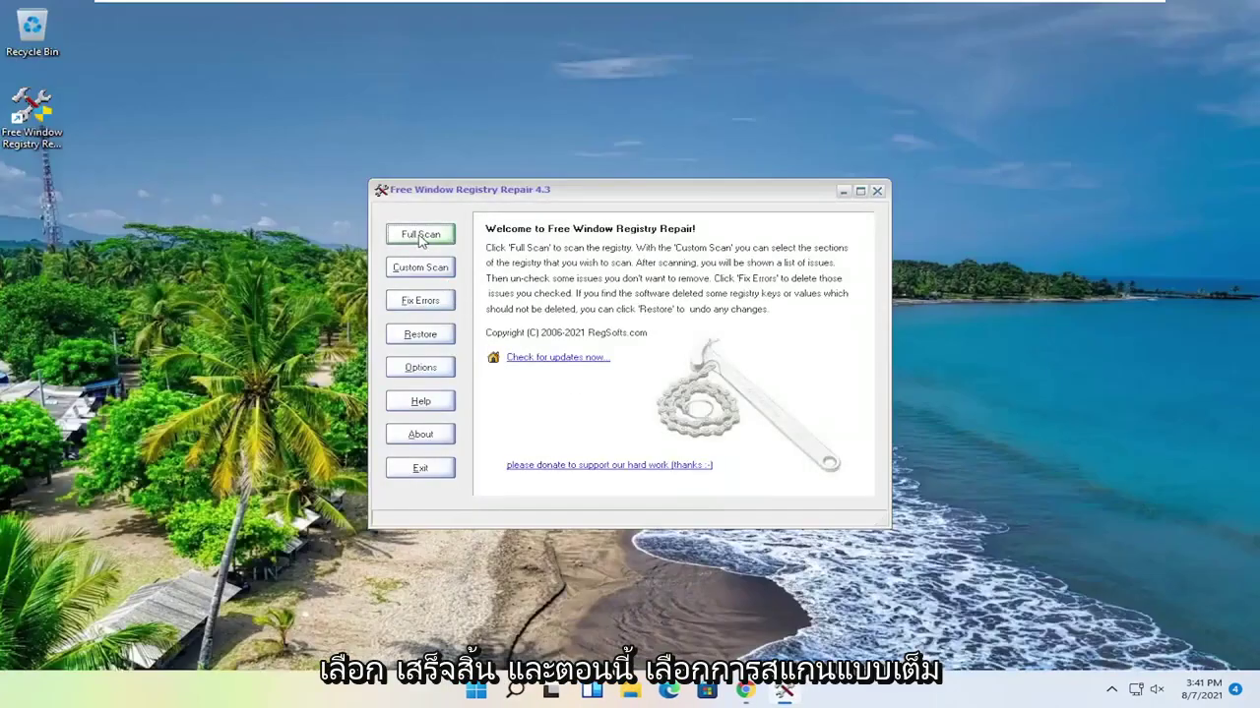
# Run a Full Scan of the registry, which finds 130 errors.
pyautogui.click(421, 237)
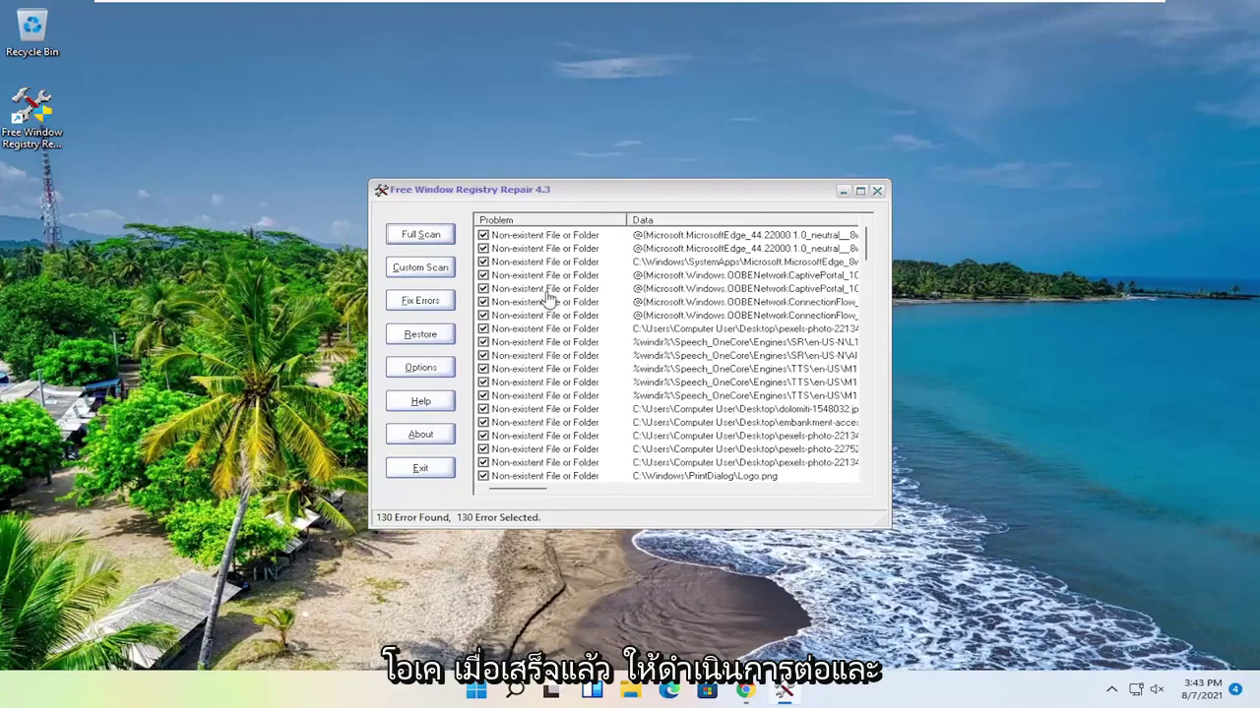
# Fix all 130 errors, close the repair program, and open the Start power-user menu.
pyautogui.click(427, 304)
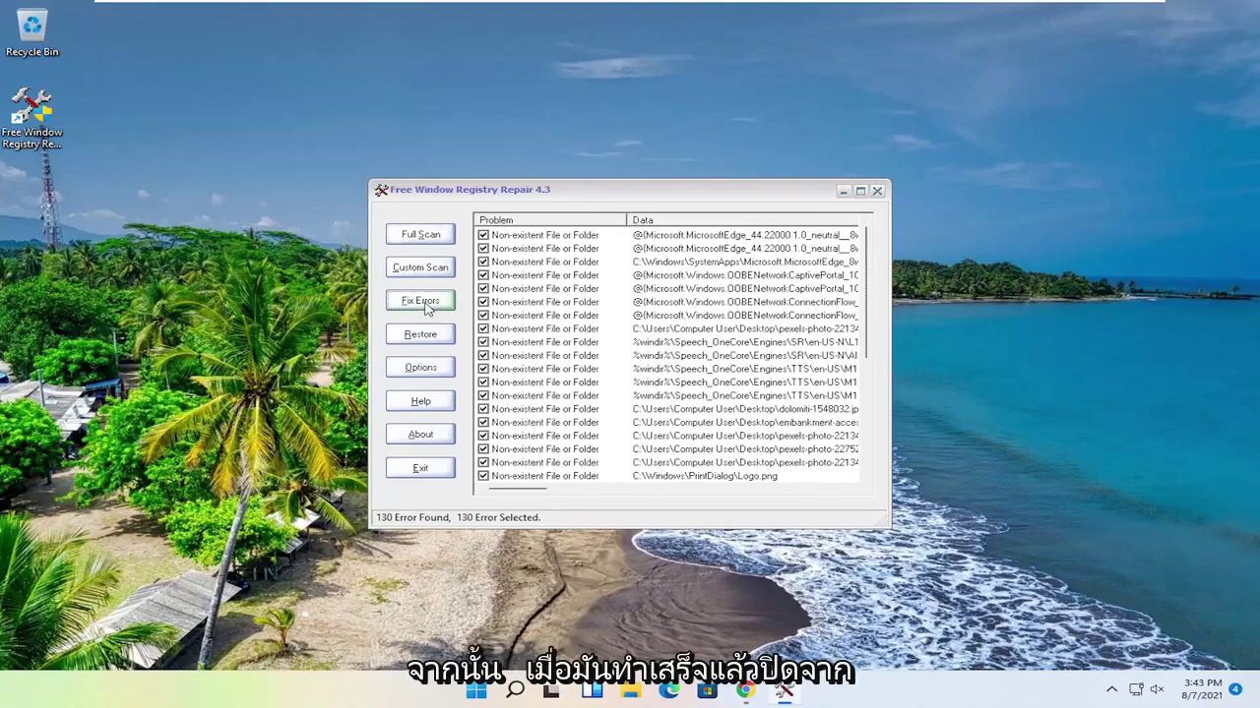
pyautogui.click(876, 191)
pyautogui.rightClick(495, 691)
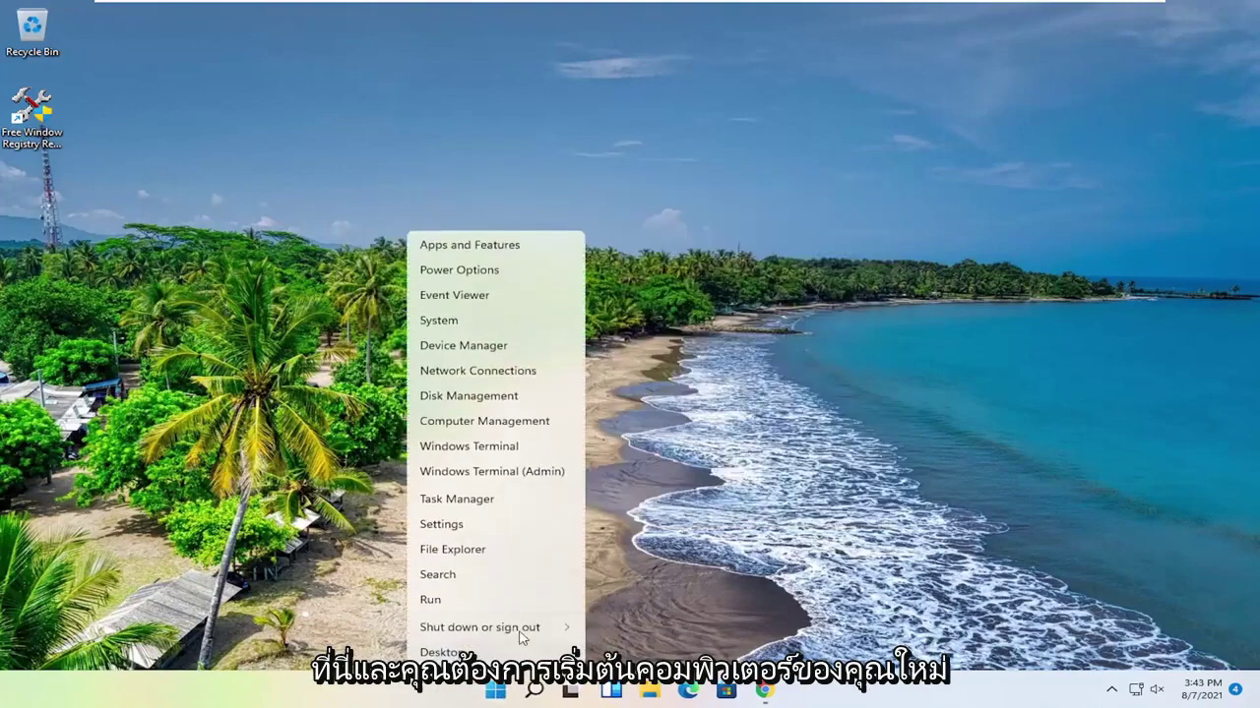
# Look at the Shut down or sign out options in the power-user menu.
pyautogui.click(615, 652)
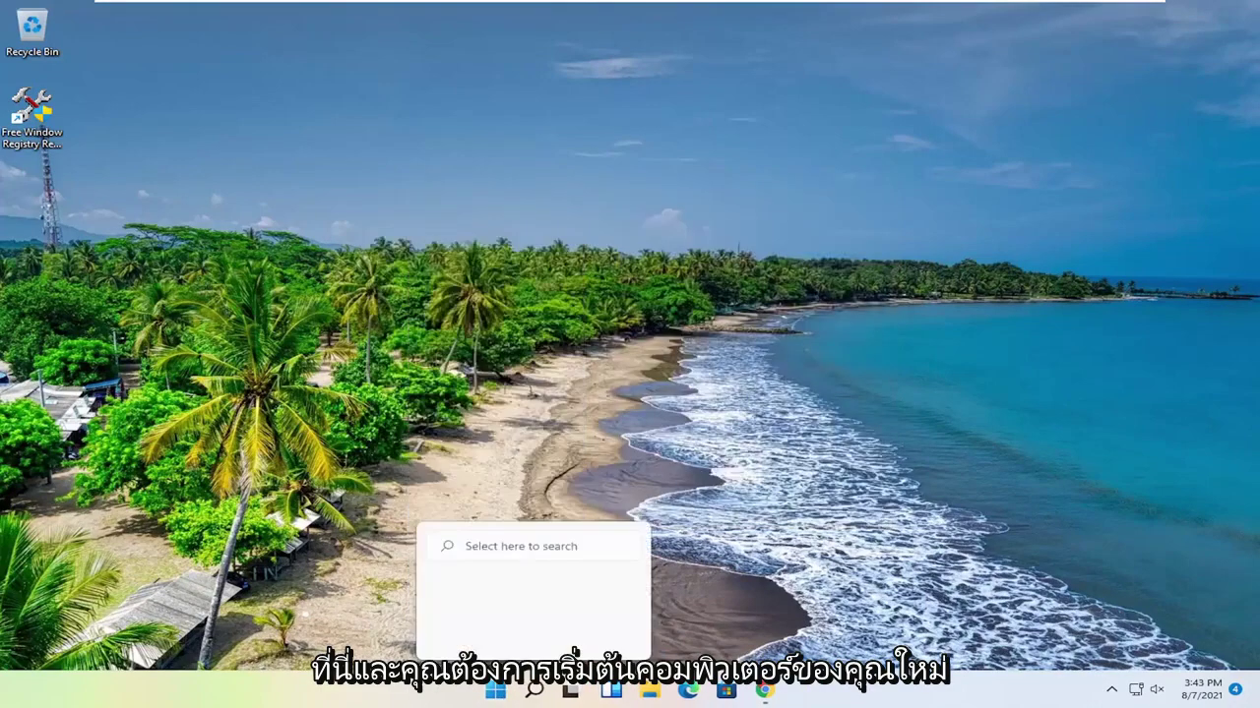